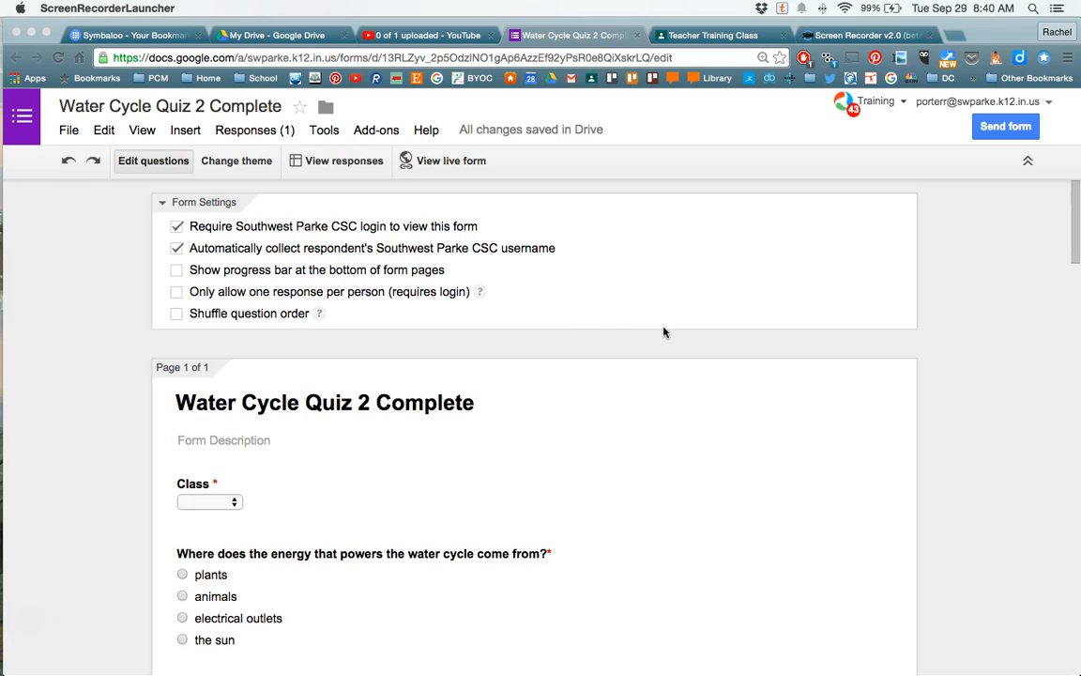
Look through the Water Cycle Quiz 2 Complete form, including its settings, questions and labelled water cycle diagram
scroll(545, 342, down, 1)
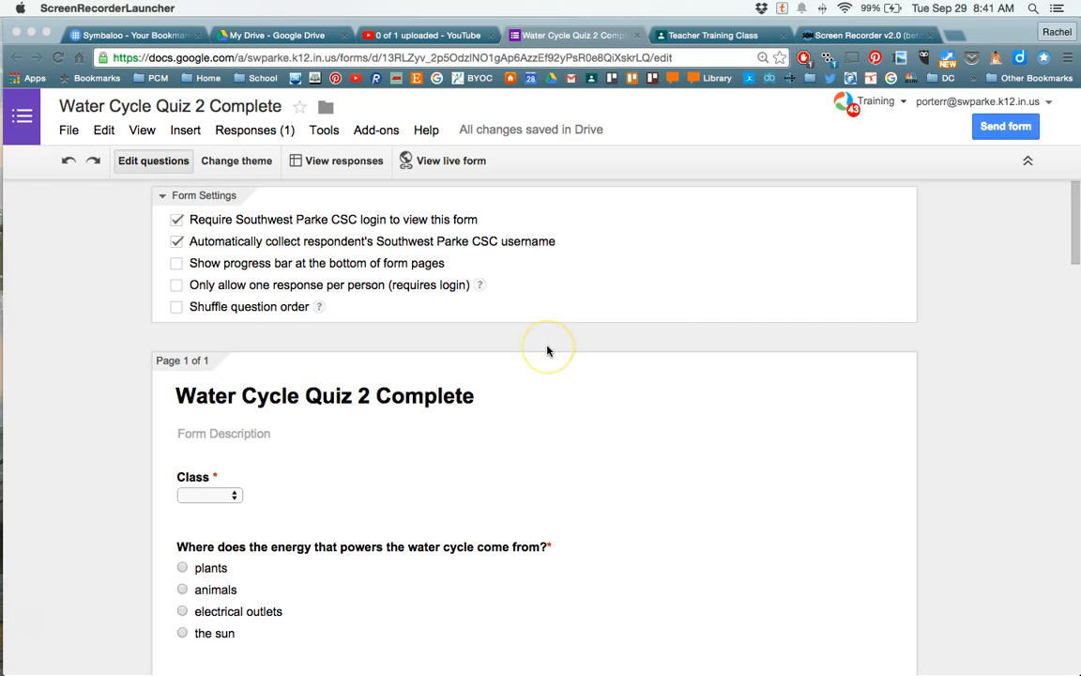
scroll(548, 351, down, 8)
scroll(548, 351, down, 7)
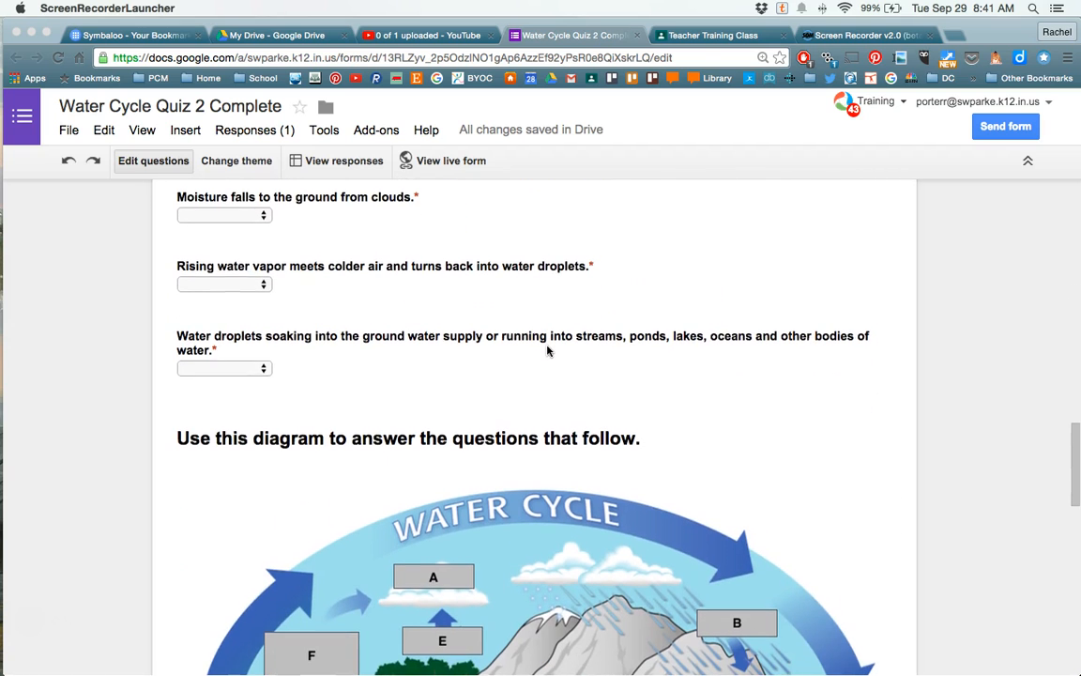
scroll(548, 351, down, 6)
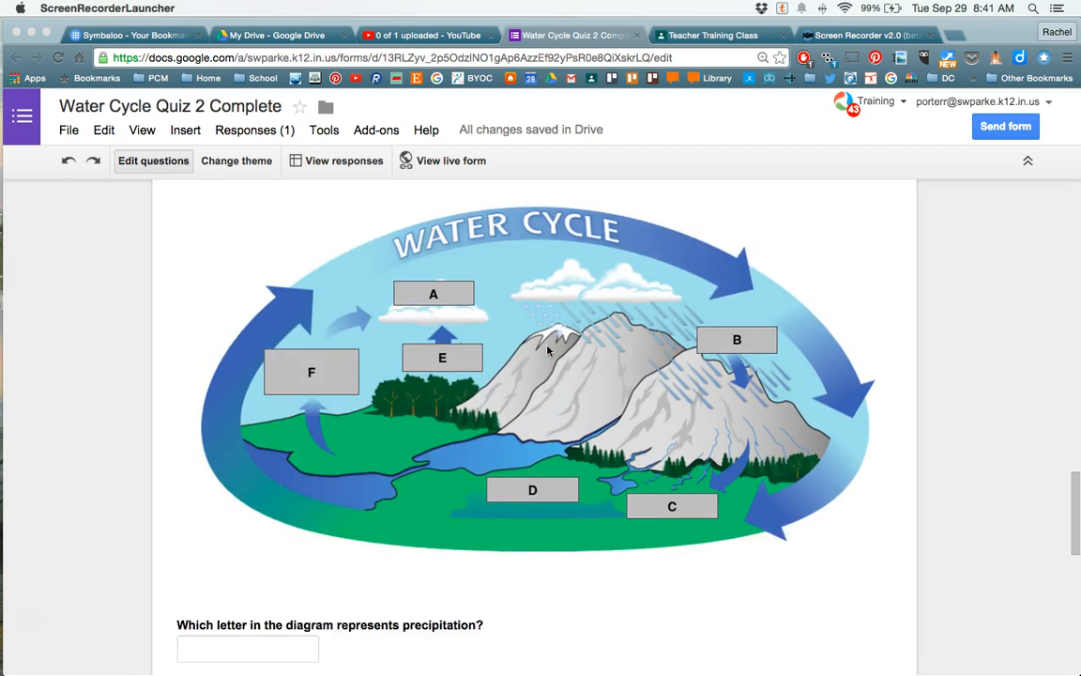
scroll(548, 351, down, 5)
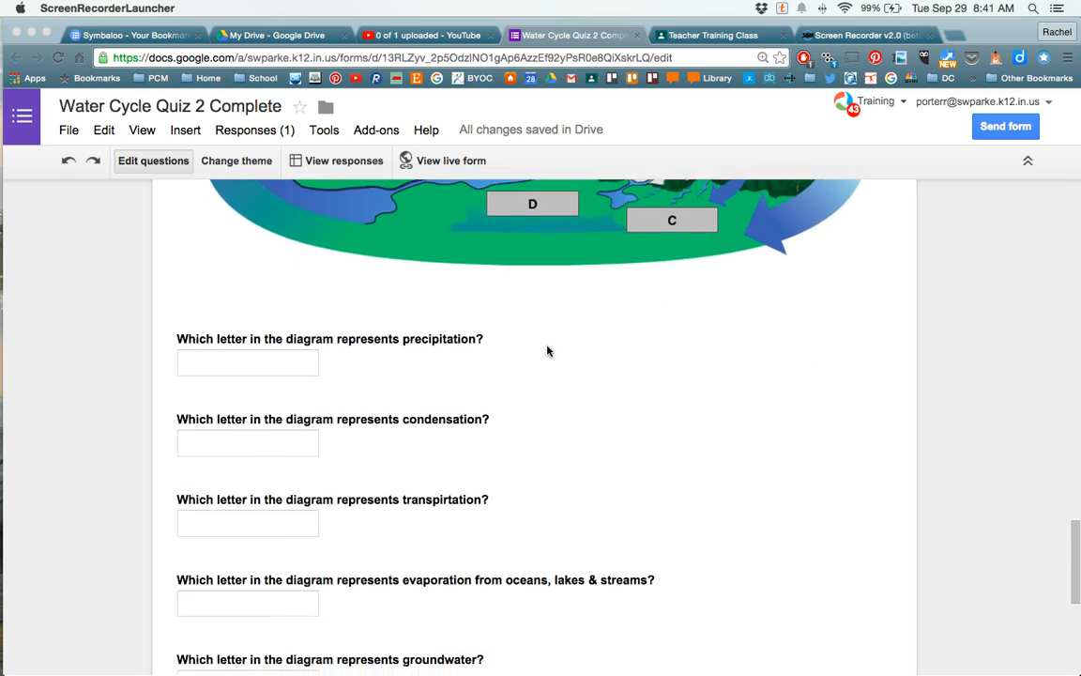
scroll(548, 350, up, 18)
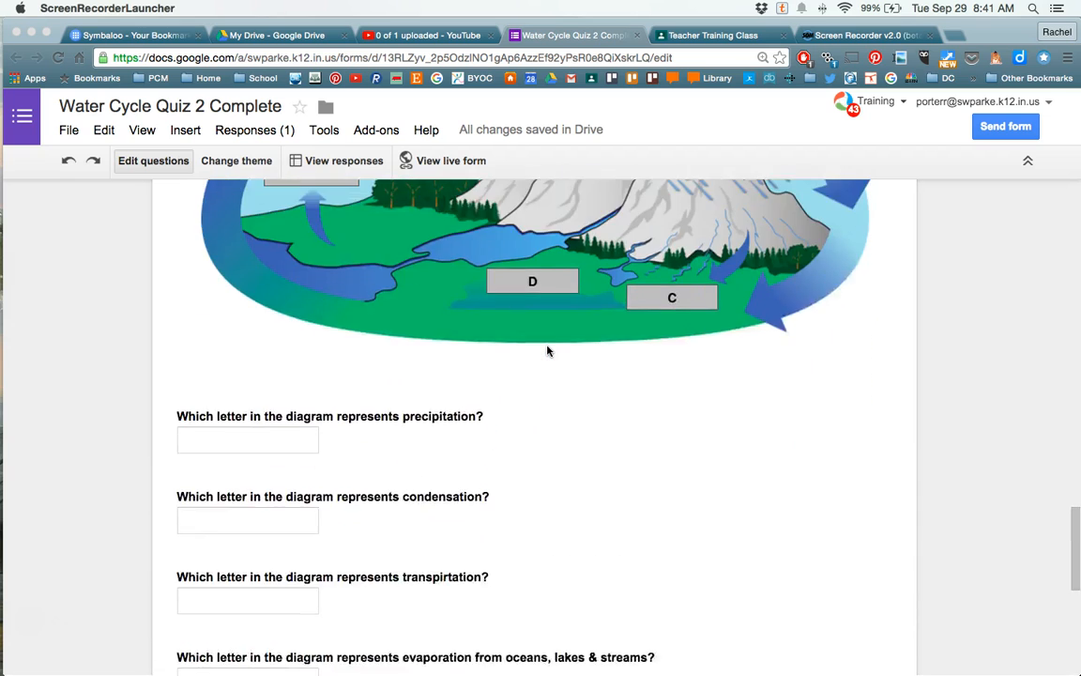
scroll(548, 351, up, 11)
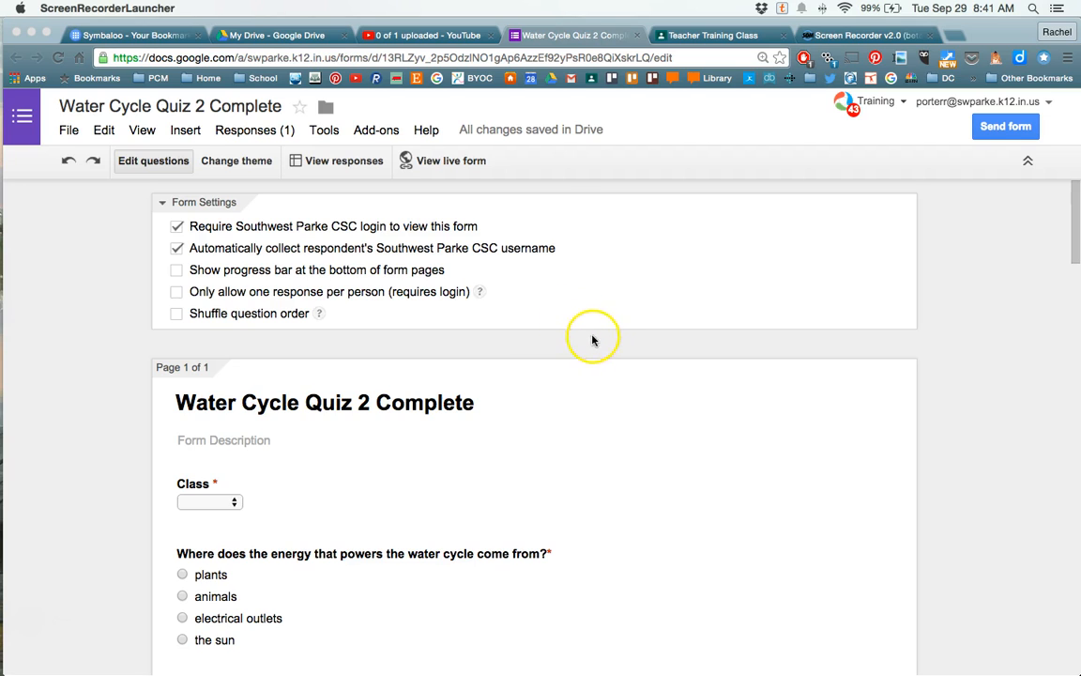
scroll(628, 362, down, 3)
scroll(628, 362, up, 3)
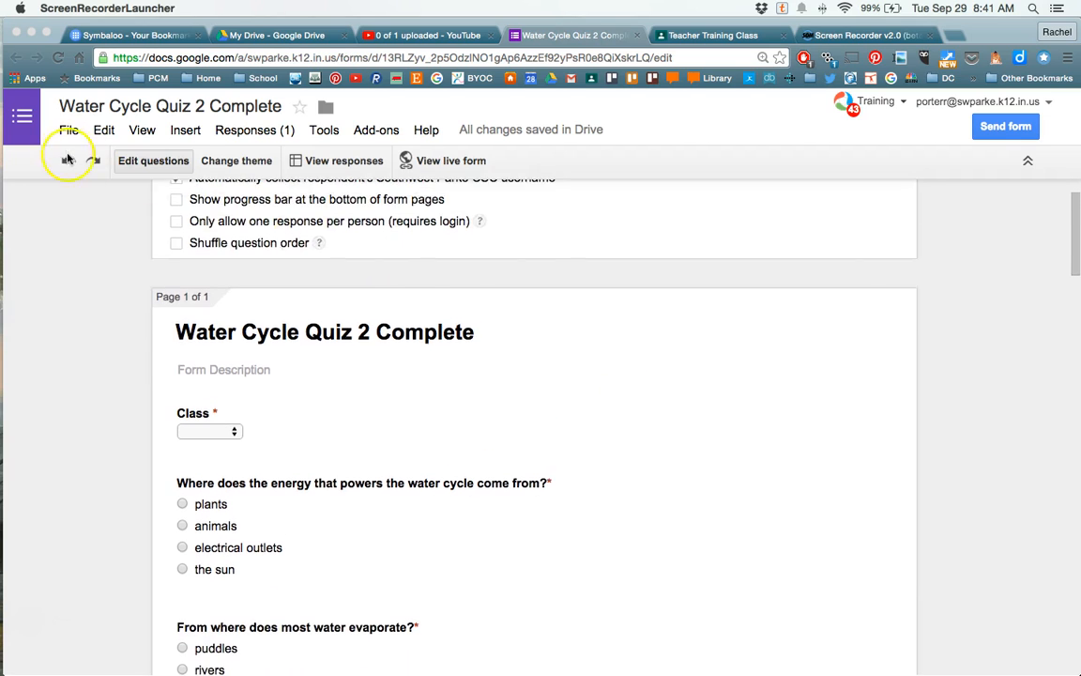
View the live version of the quiz and select its web address, close it, and select the editing page's address for comparison
click(459, 166)
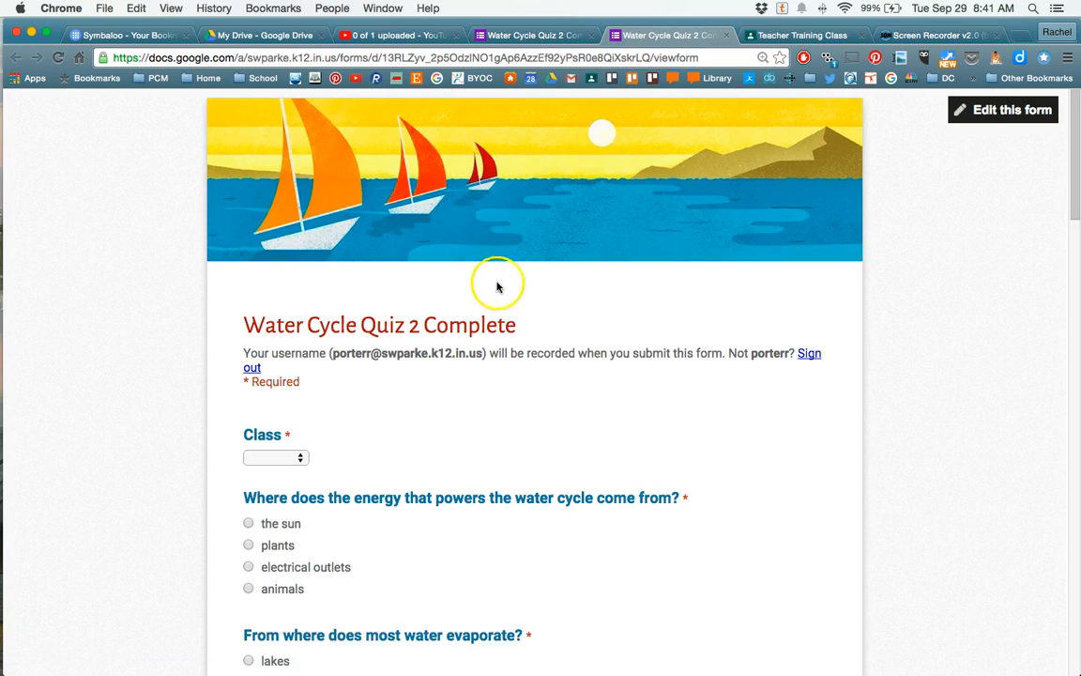
click(553, 59)
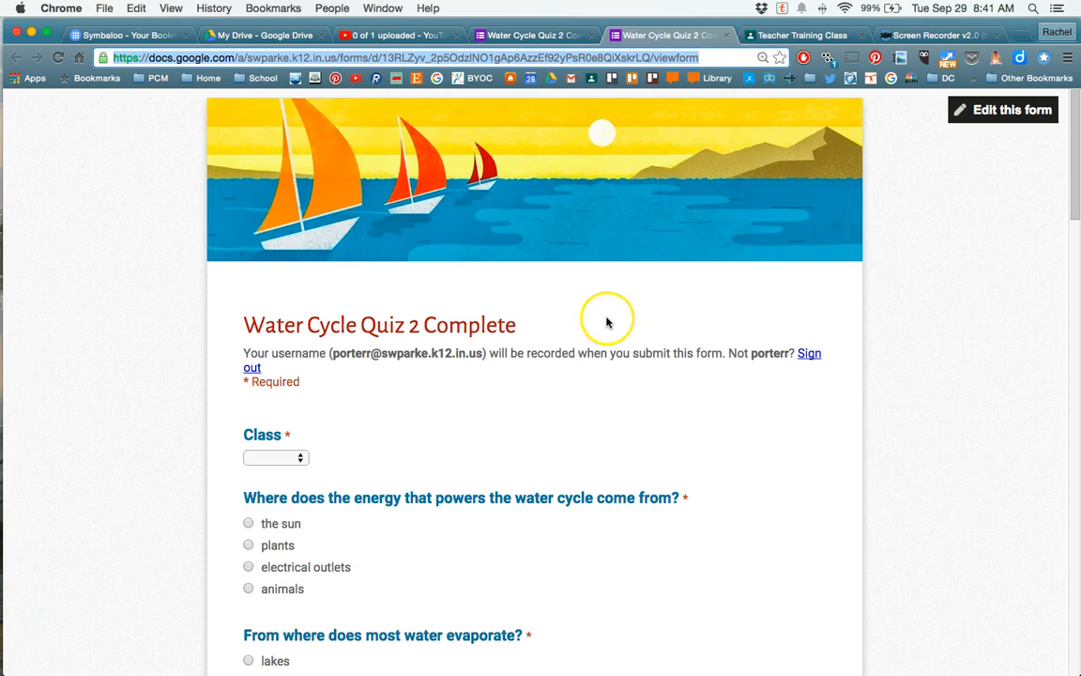
click(726, 38)
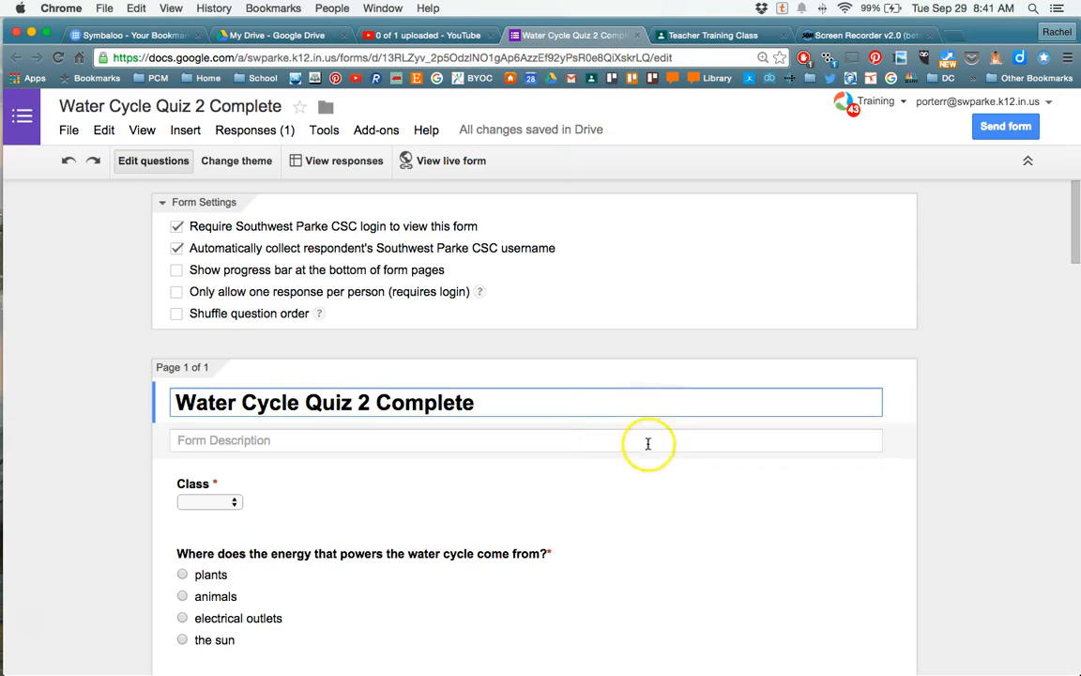
click(572, 57)
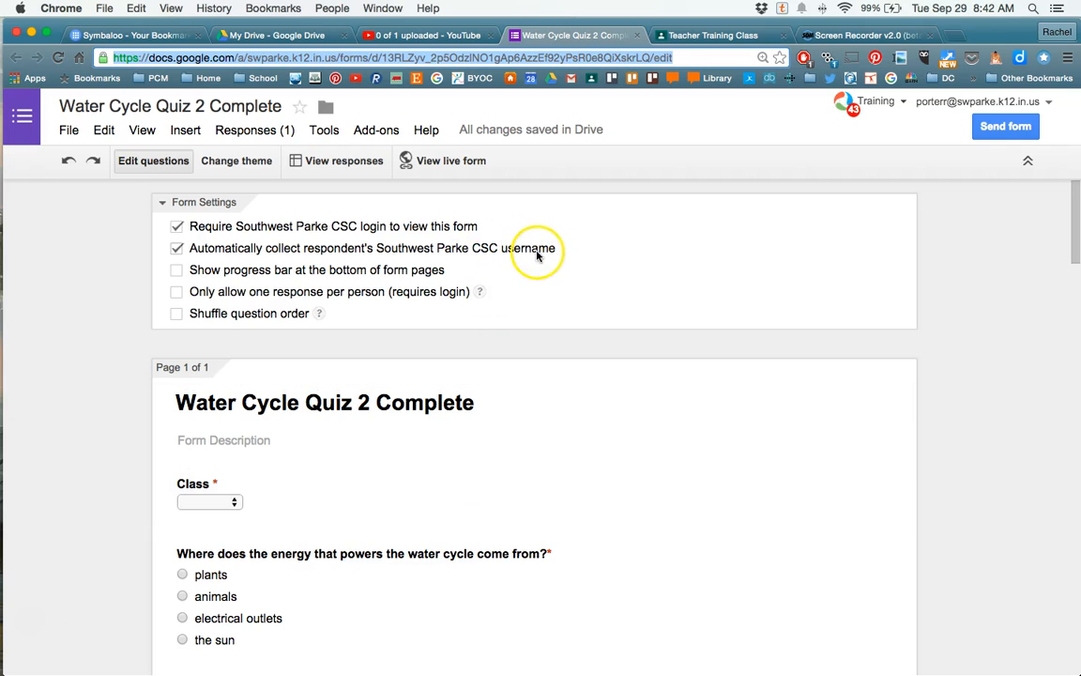
Review the form's sending options by showing the short share URL and opening the collaborator sharing settings, and close them
click(1009, 136)
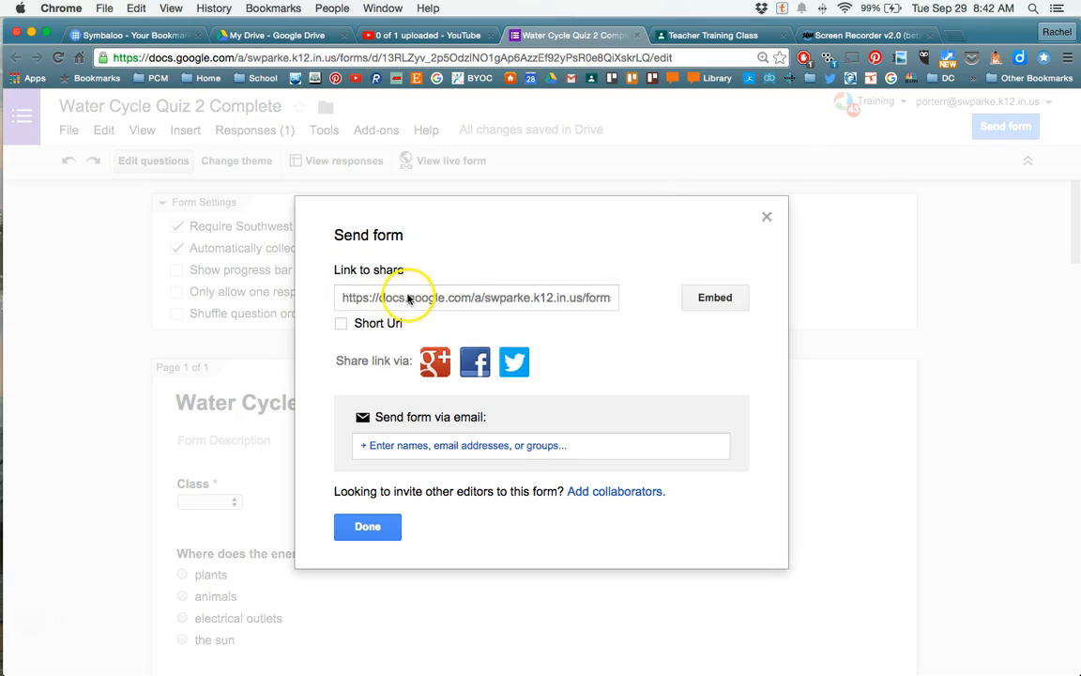
click(340, 324)
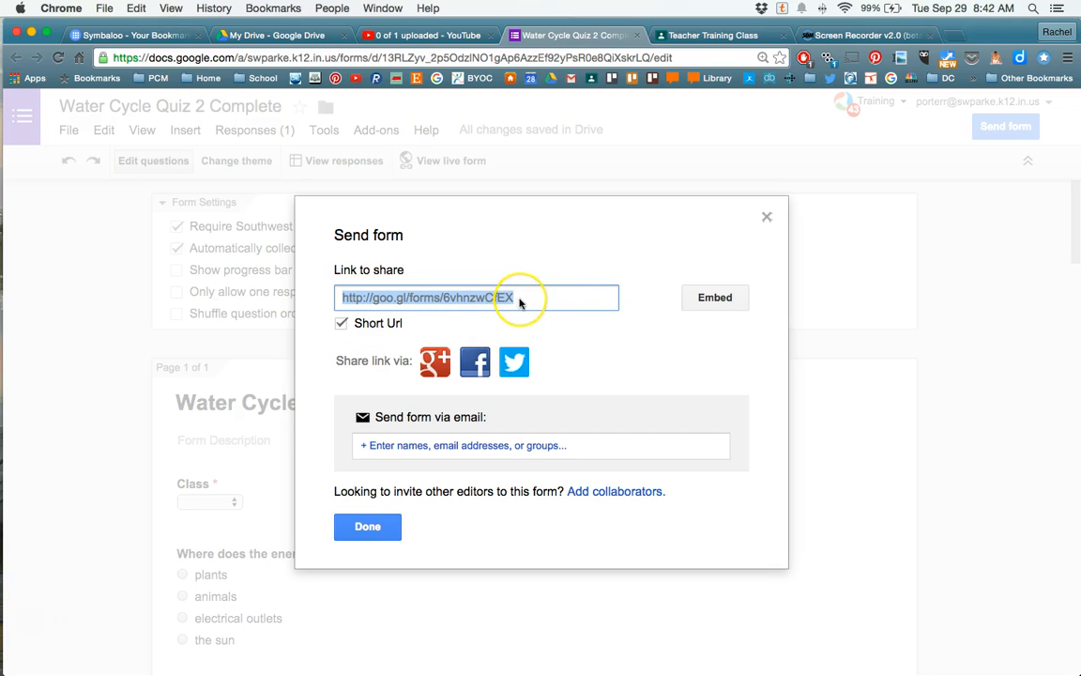
click(610, 498)
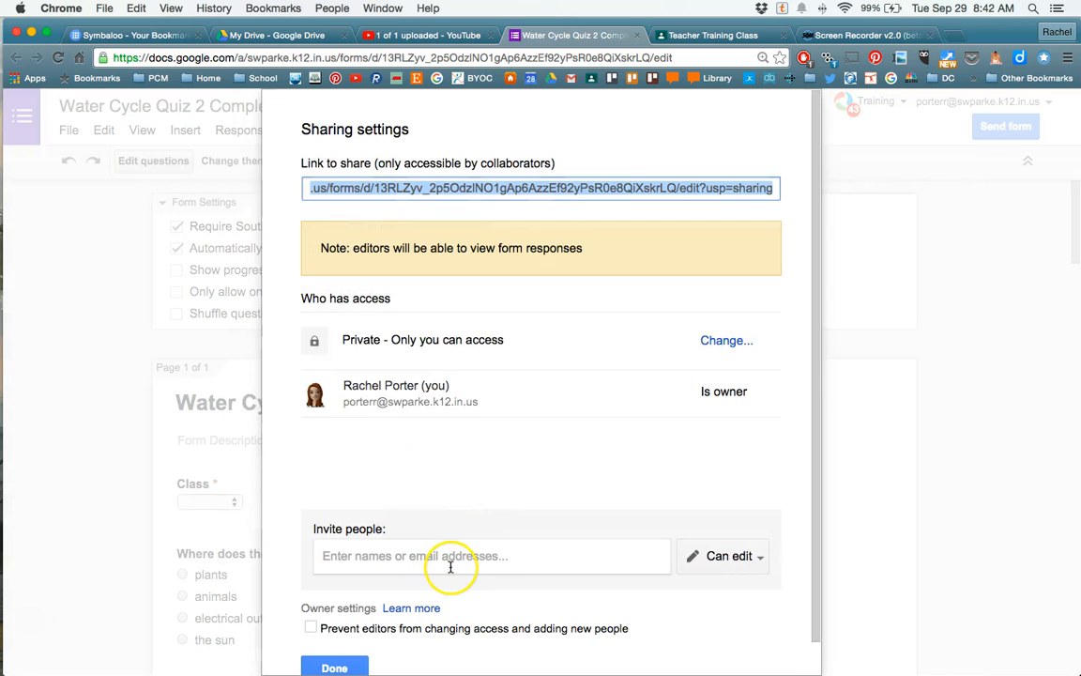
click(326, 666)
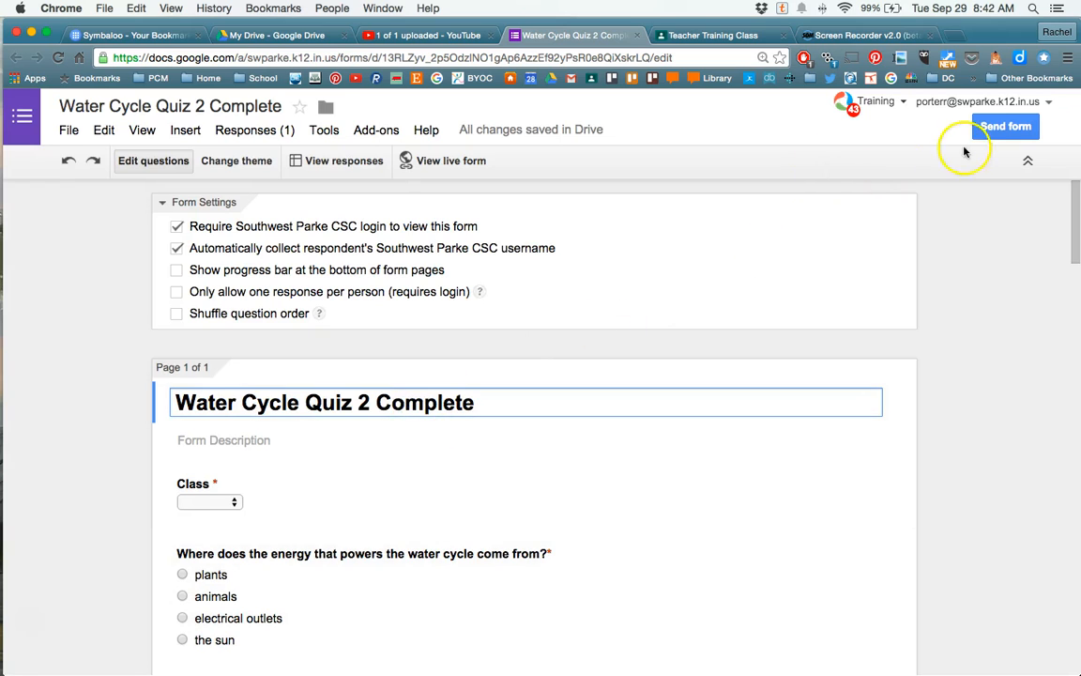
Copy the full-length share link from the quiz's sending options and close the dialog
click(994, 131)
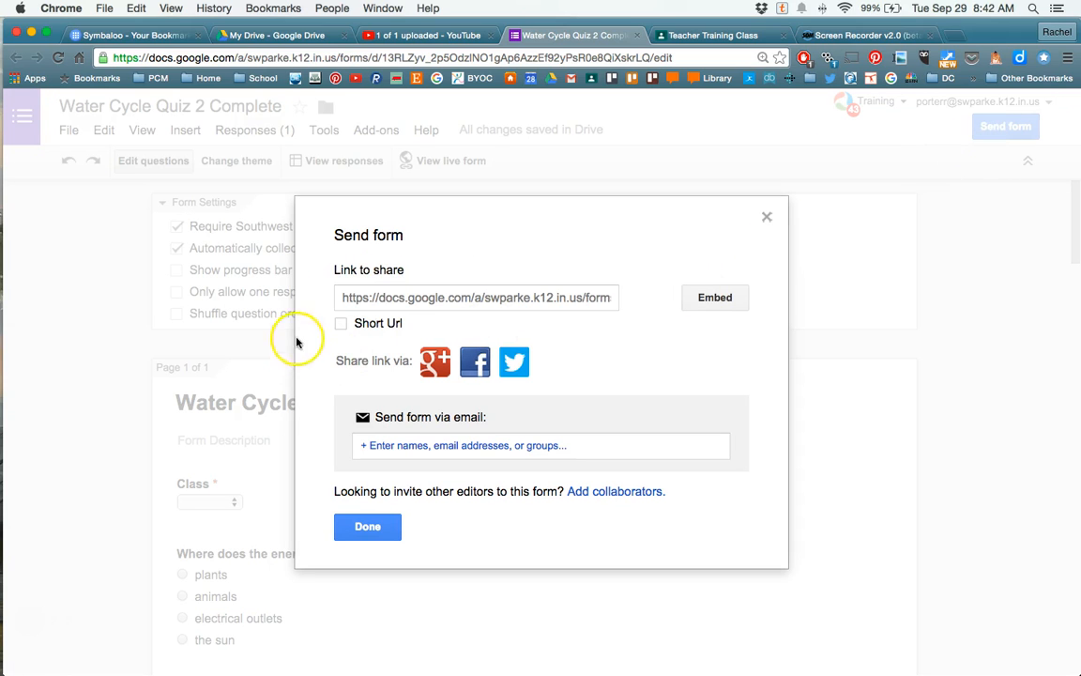
click(408, 299)
click(408, 298)
right_click(406, 299)
click(437, 305)
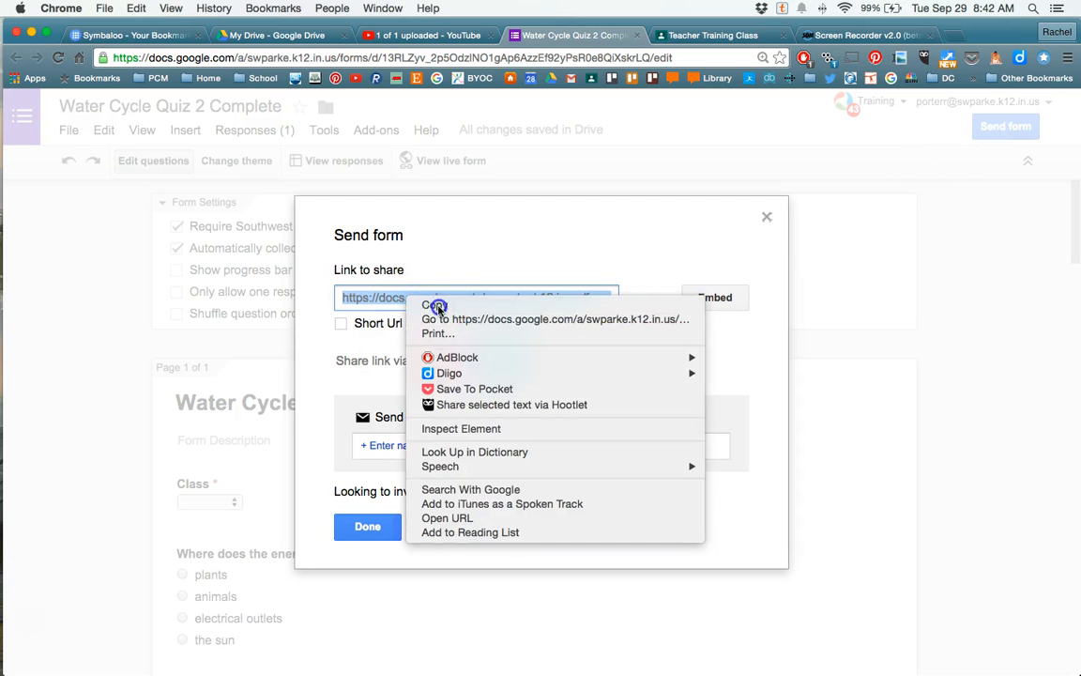
click(380, 526)
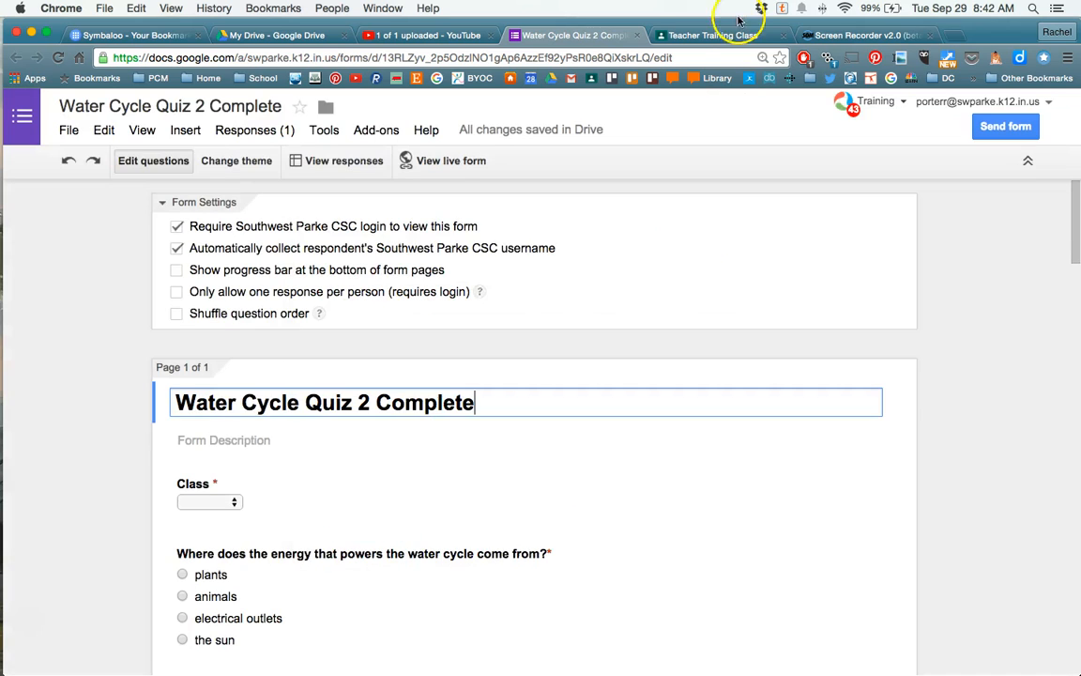
Switch to the Teacher Training Class in Google Classroom and draft an announcement reading "Please take this quiz!"
click(699, 34)
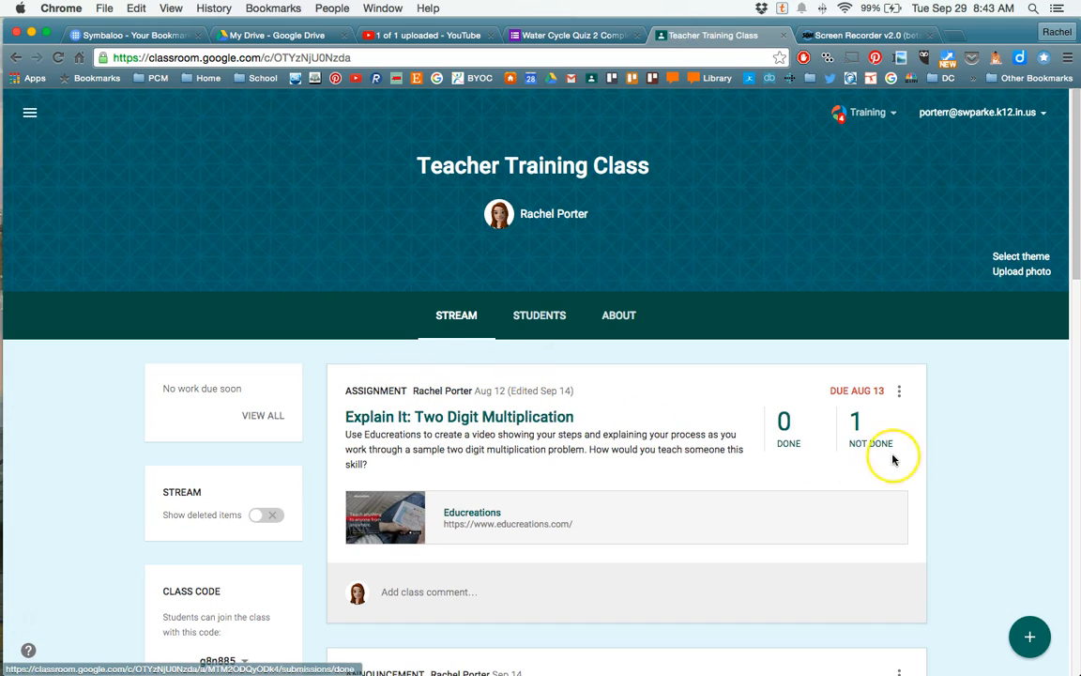
mouse_move(1029, 635)
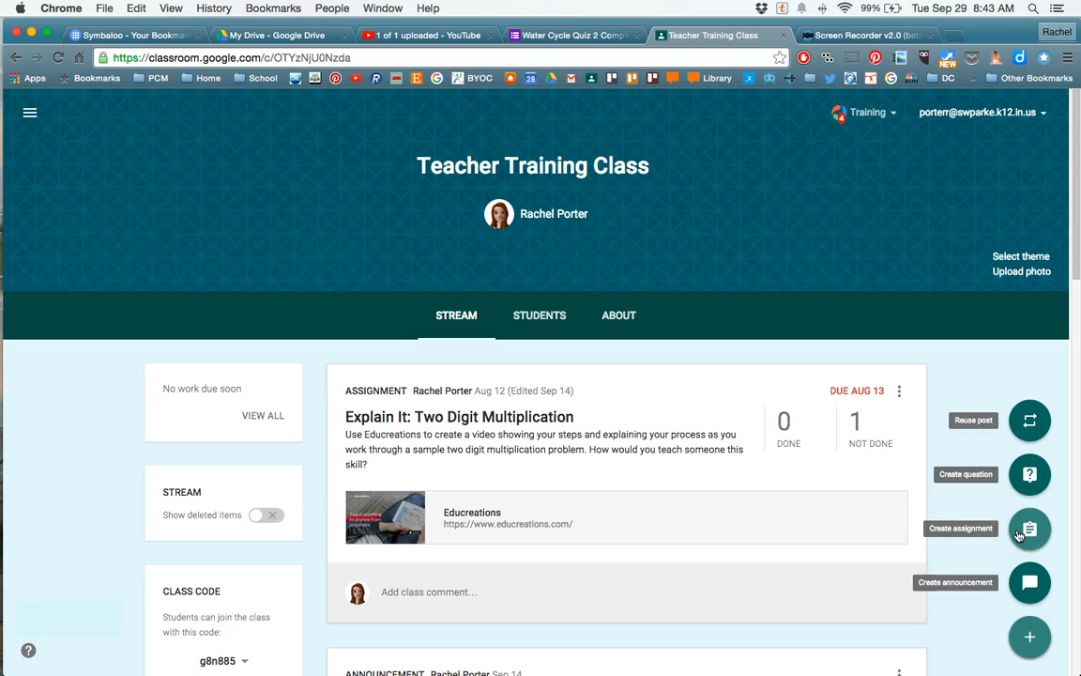
click(1026, 583)
click(1030, 583)
click(458, 362)
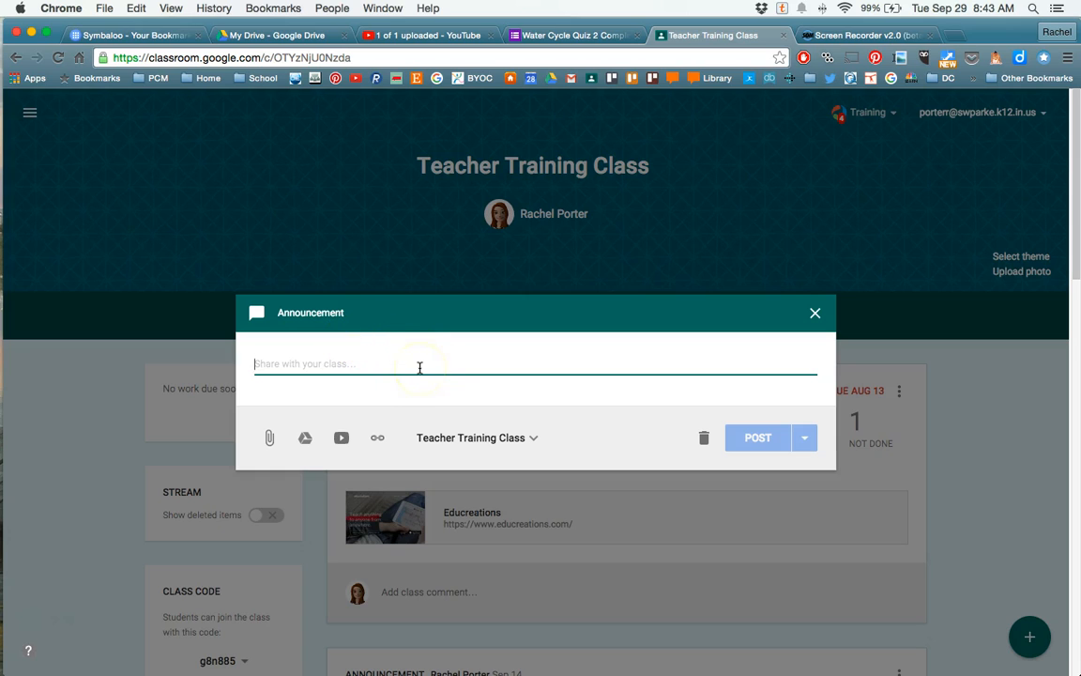
text(Please take this quiz!)
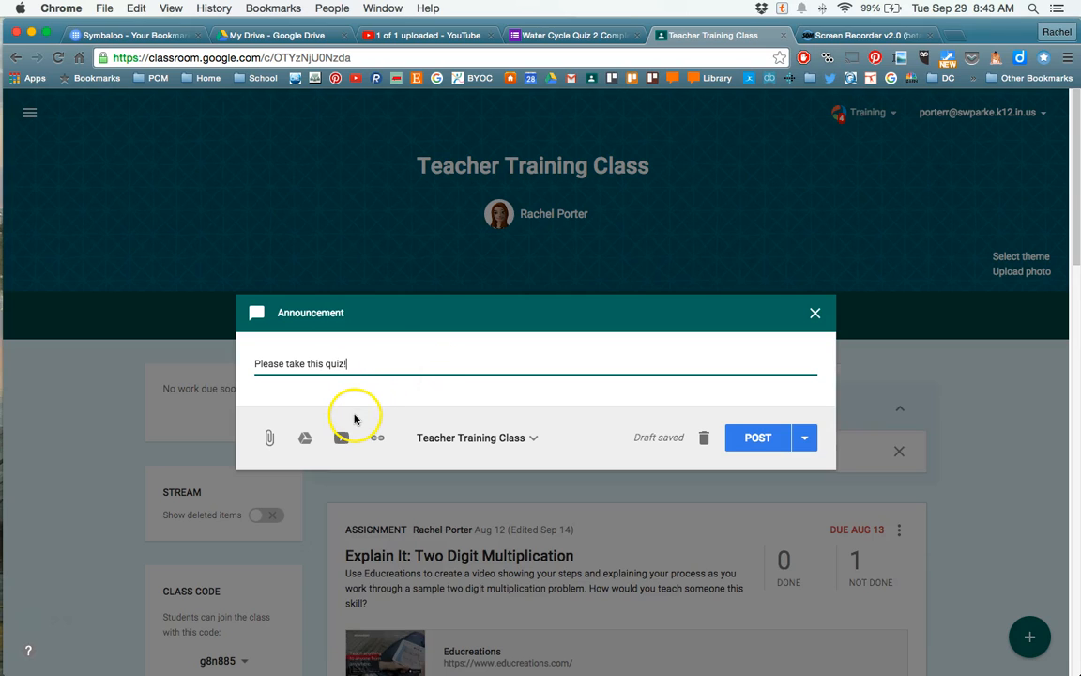
Attach the copied quiz form URL to the announcement as a link
click(304, 441)
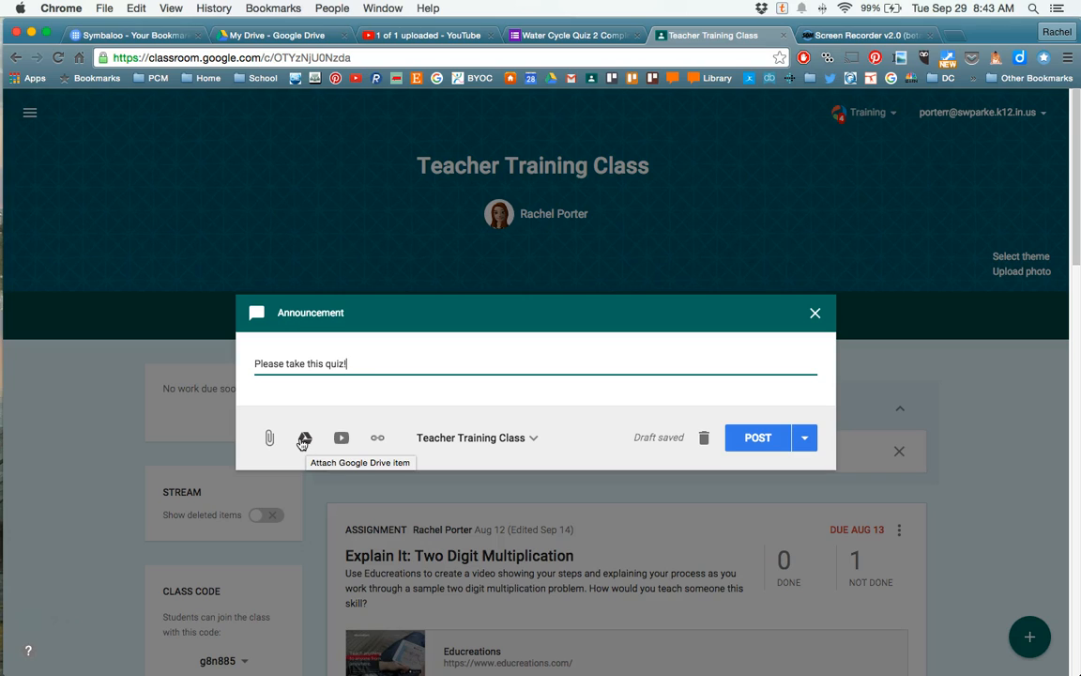
click(303, 441)
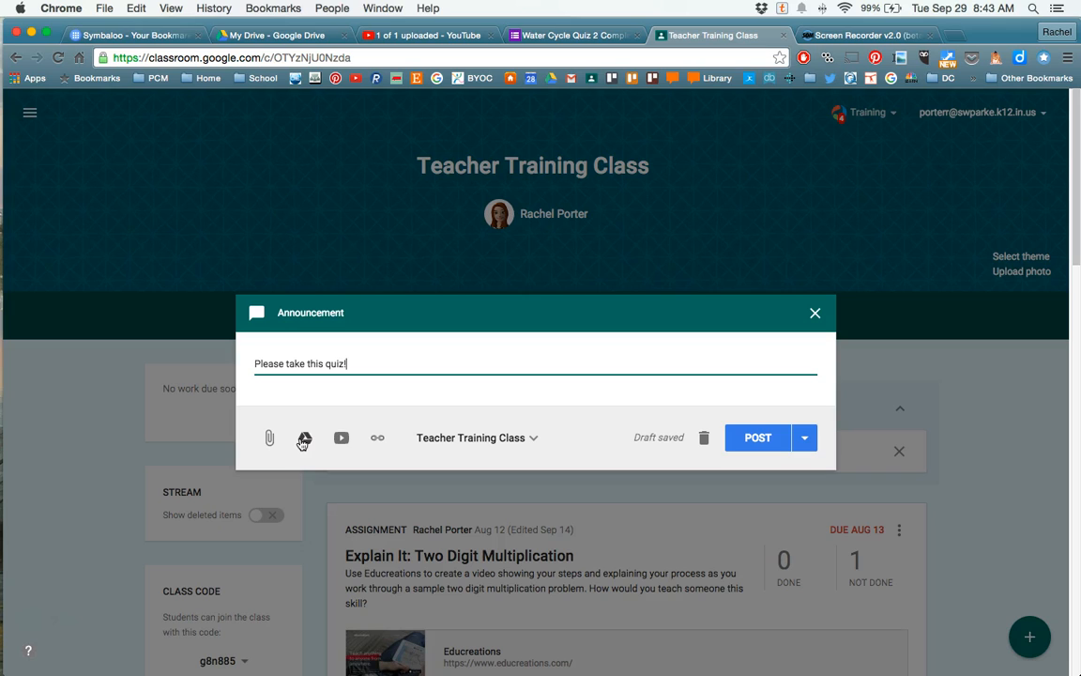
click(379, 440)
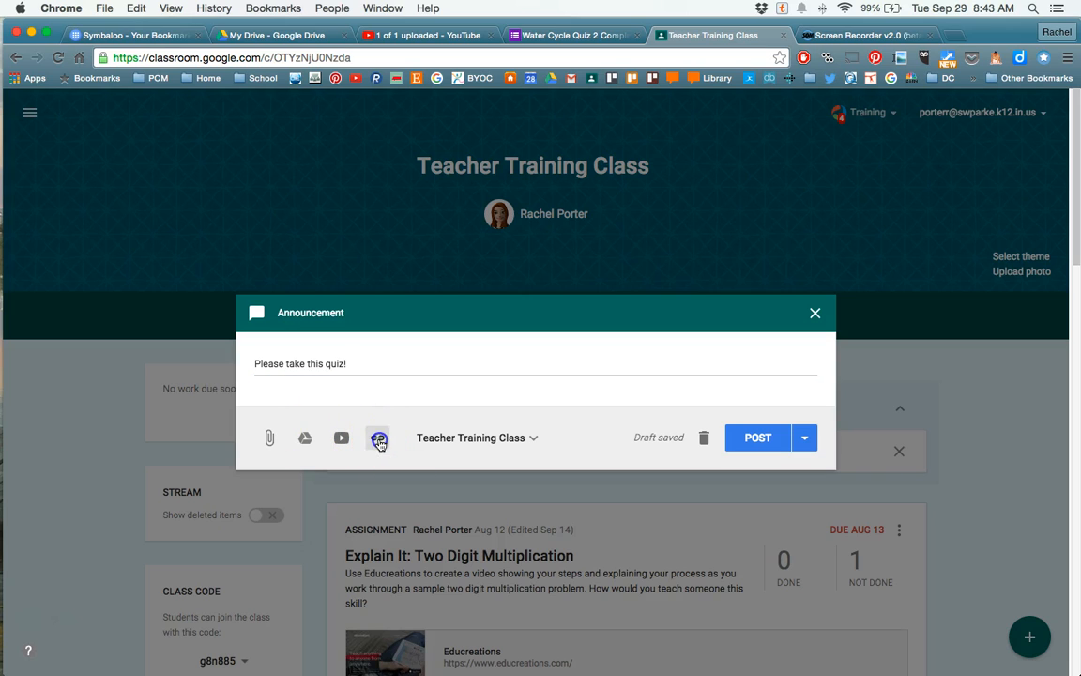
right_click(317, 423)
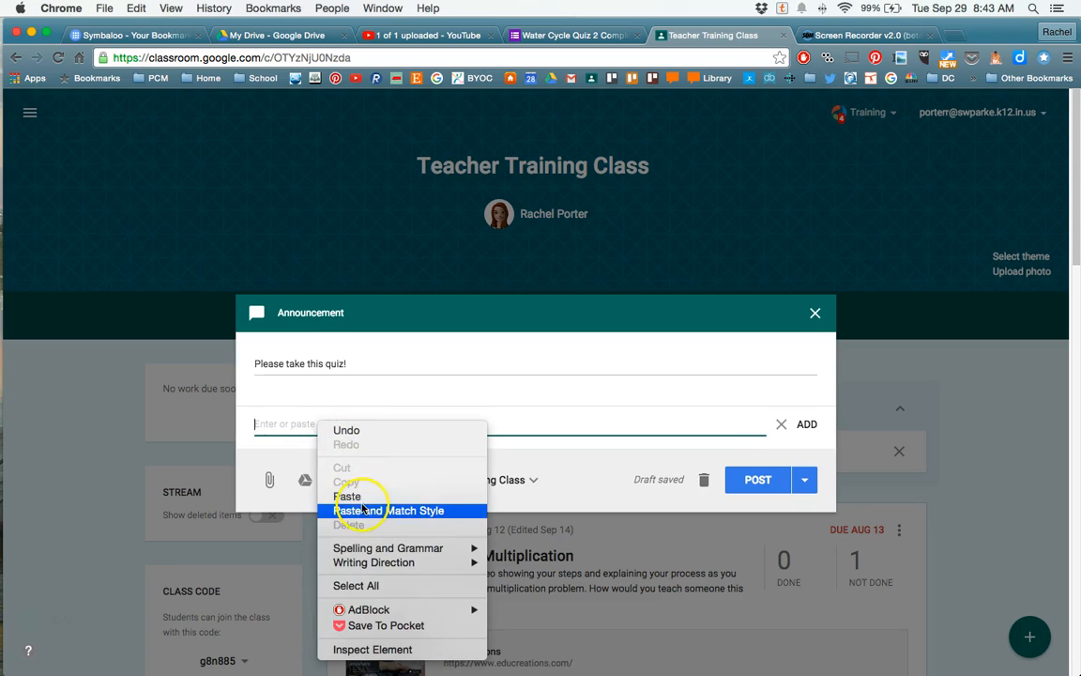
click(330, 496)
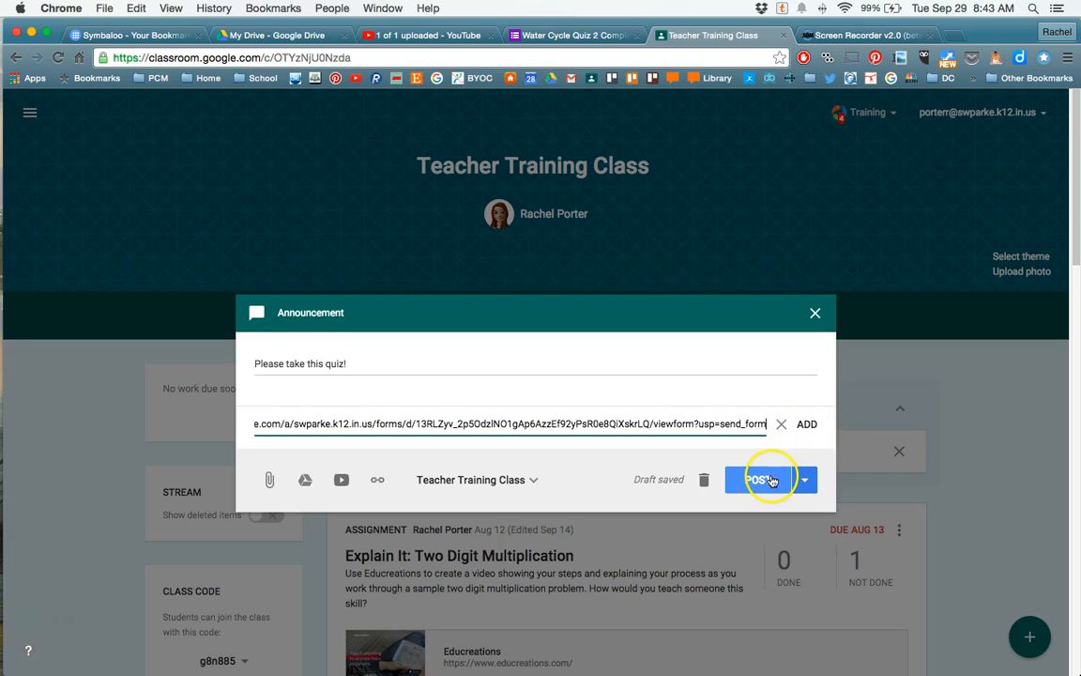
click(808, 427)
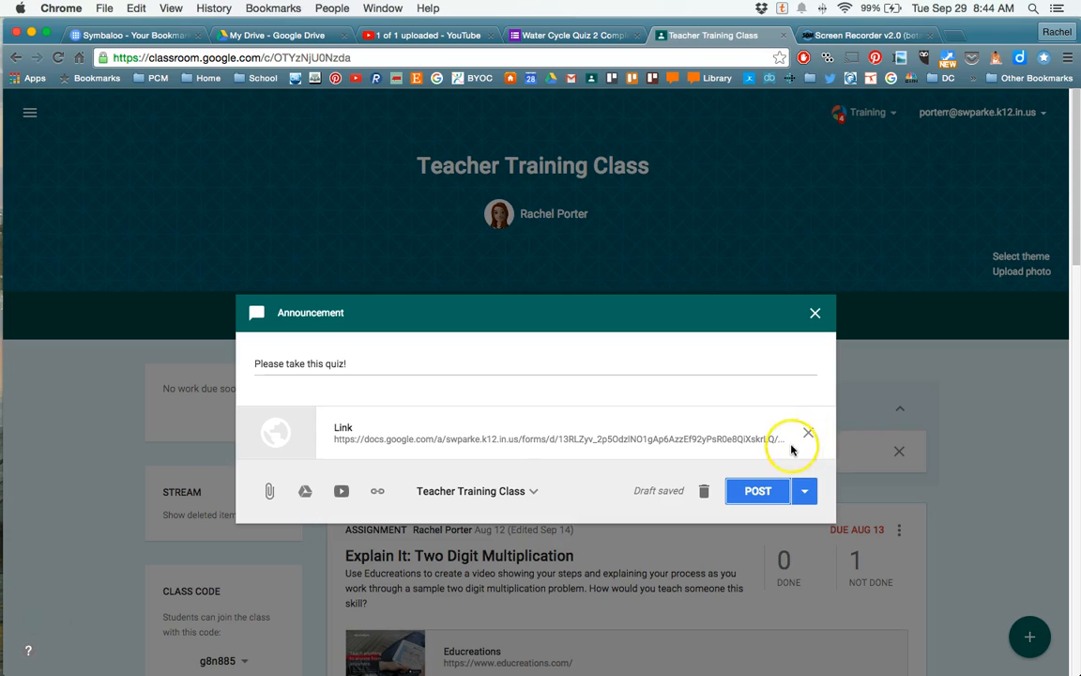
Check the list of available classes and post the announcement to Teacher Training Class only
click(514, 492)
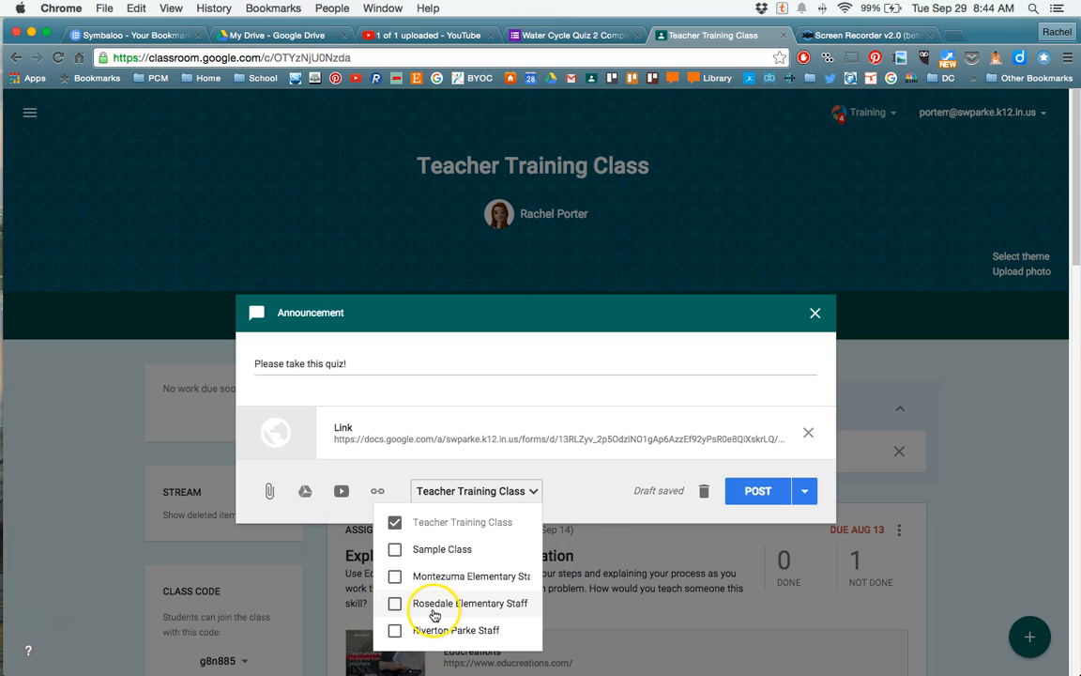
click(594, 503)
click(767, 498)
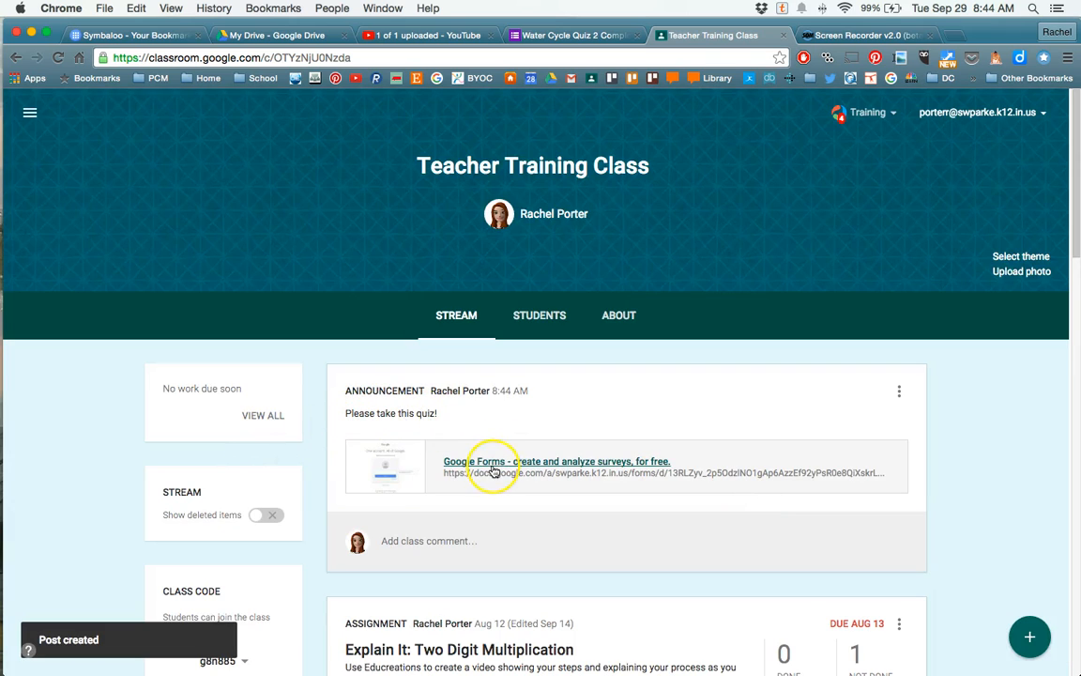
Open the quiz from the posted link, choose Block 2 as the class, and answer "the sun" for the energy source question
click(473, 463)
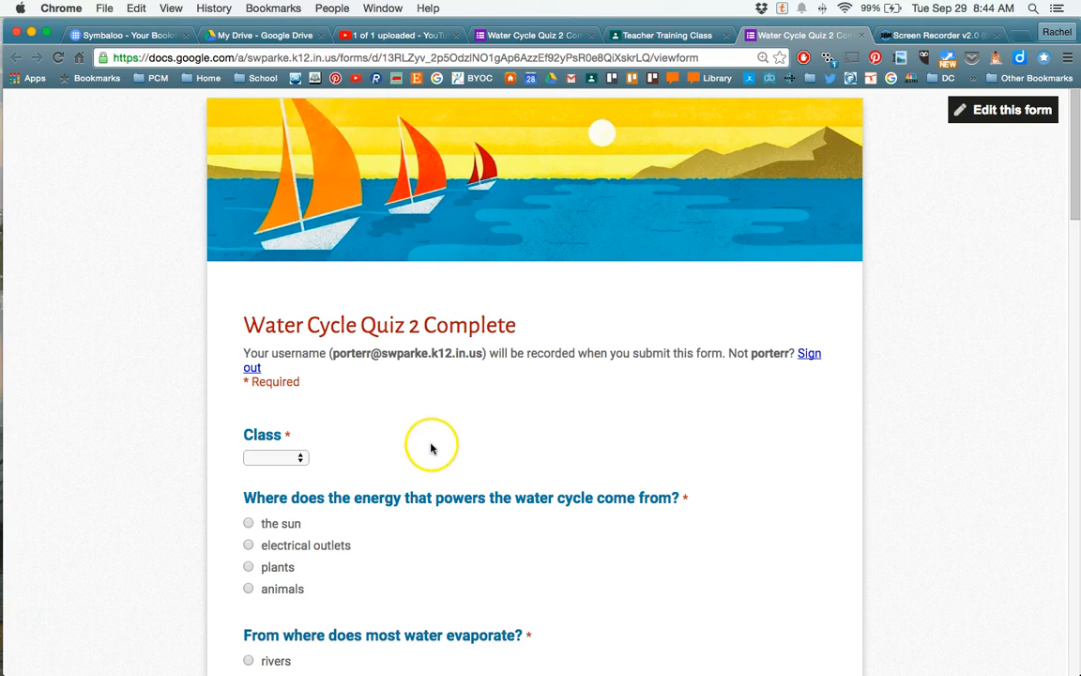
scroll(430, 441, down, 2)
click(273, 391)
click(273, 419)
click(249, 457)
scroll(423, 481, down, 3)
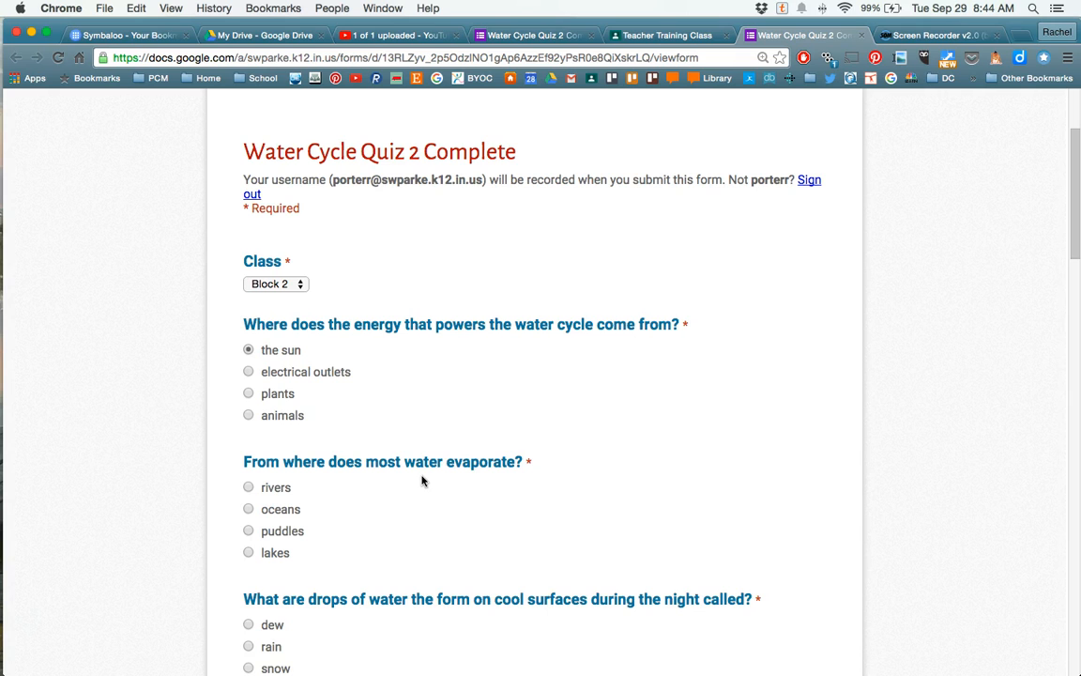
Review the remaining quiz questions down to the end of the live form and back up
click(429, 414)
scroll(429, 413, down, 15)
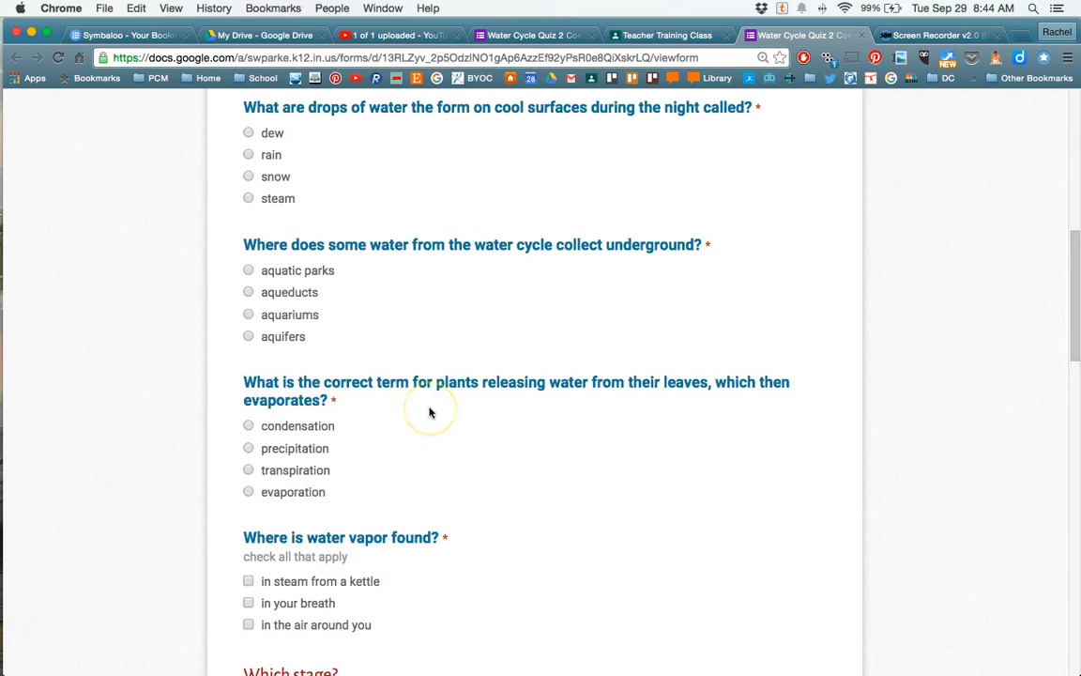
scroll(430, 413, down, 20)
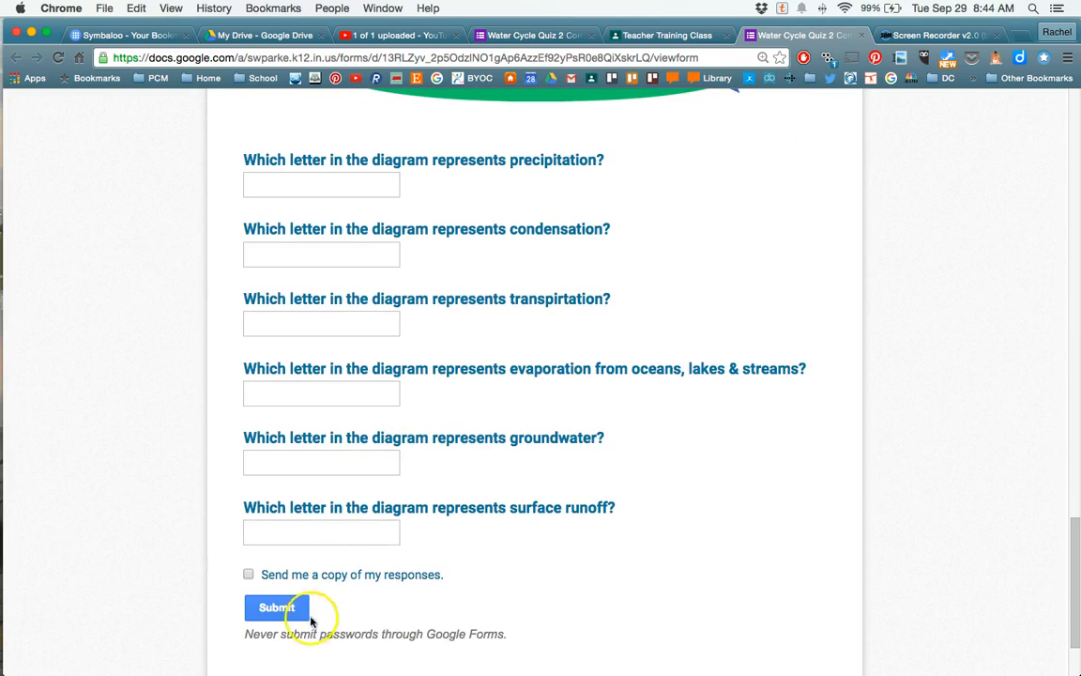
scroll(507, 500, up, 20)
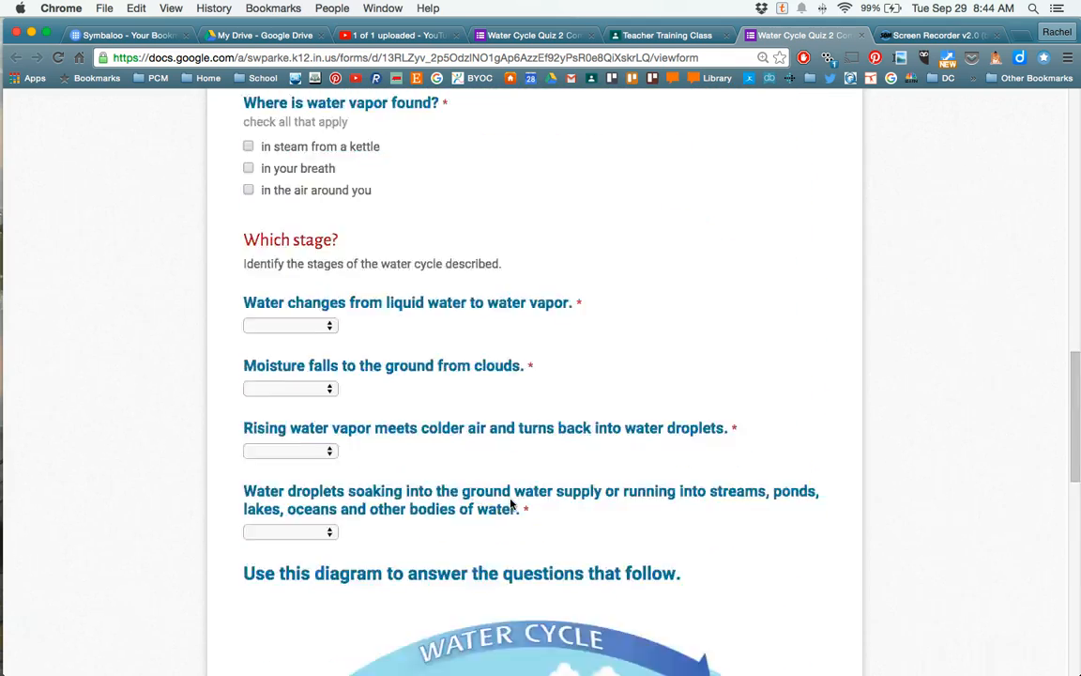
Open the responses spreadsheet from the quiz's form editor and review the submitted answers across the question columns
scroll(511, 504, up, 8)
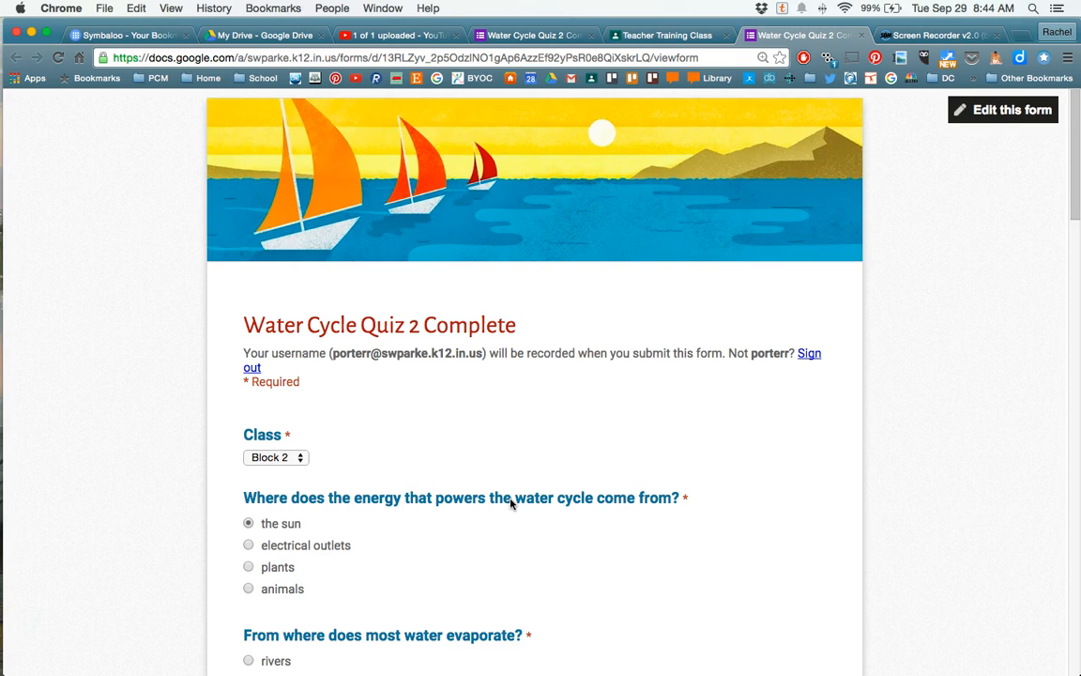
click(497, 36)
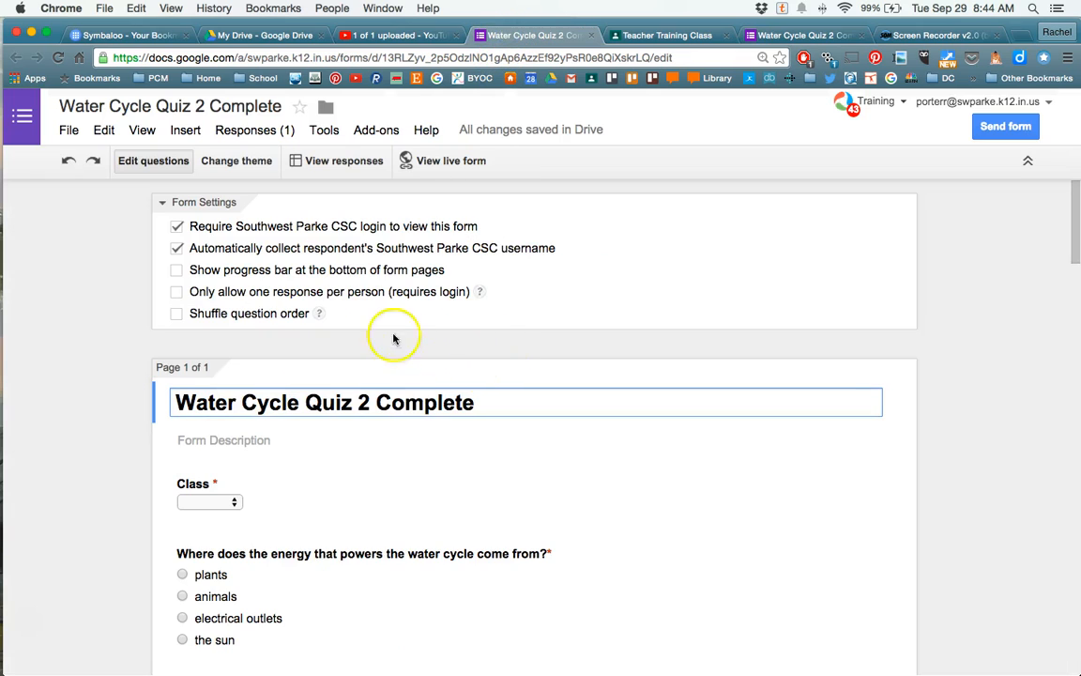
click(316, 164)
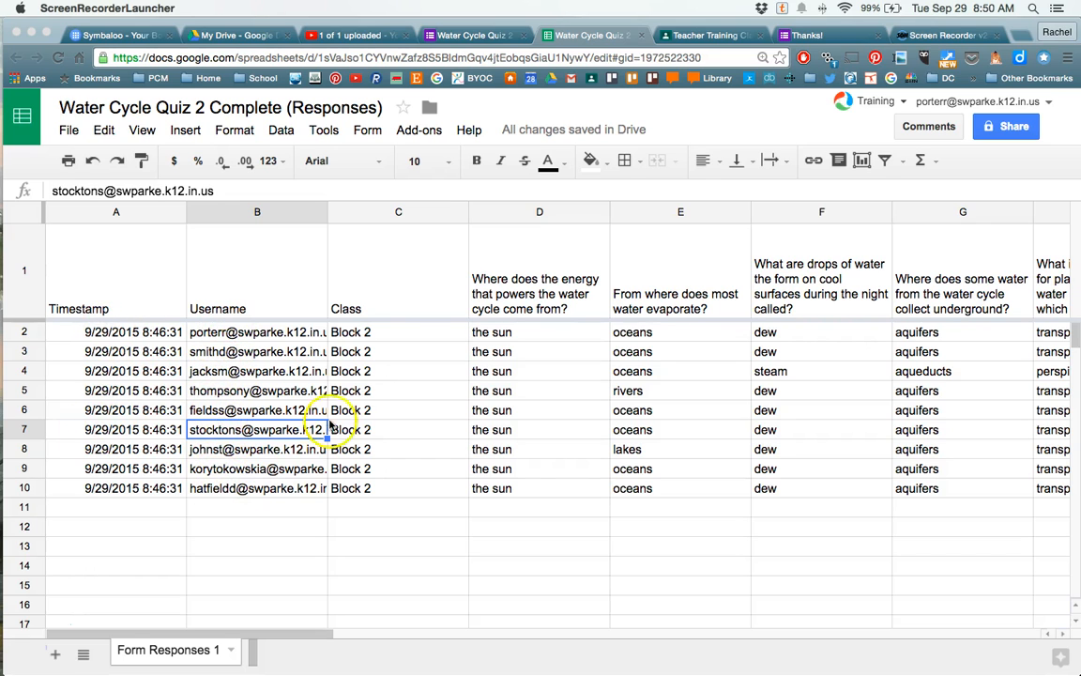
scroll(548, 446, right, 12)
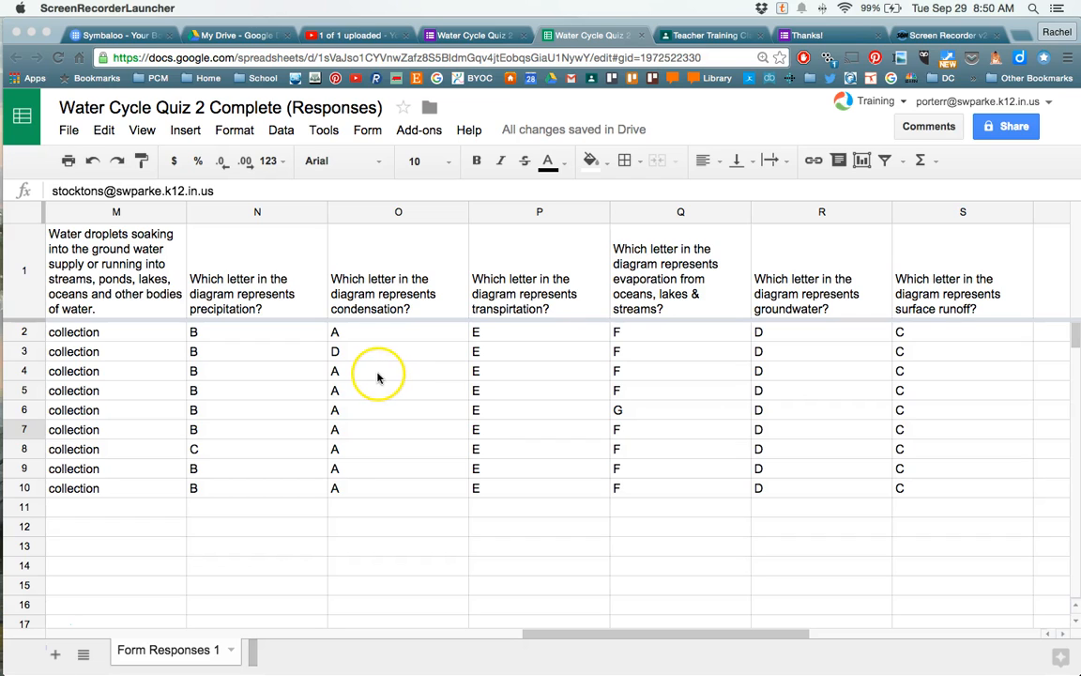
Close the responses spreadsheet, search Google Drive for "water cycle", and open Water Cycle Quiz 2 Complete (Responses)
click(642, 36)
click(517, 39)
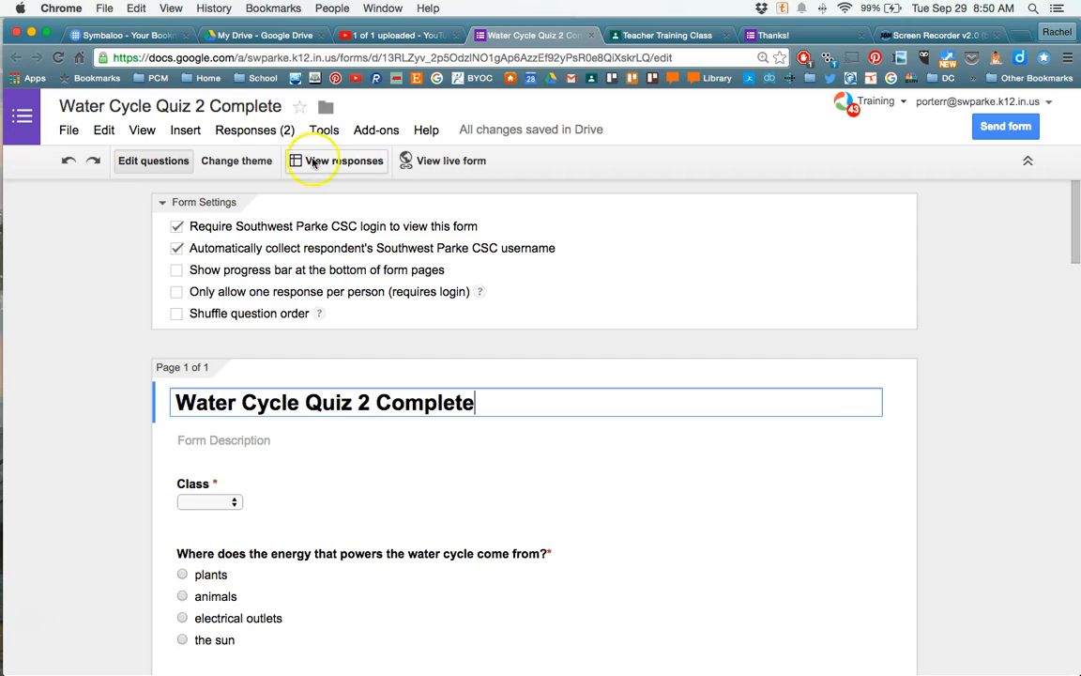
click(214, 35)
click(227, 114)
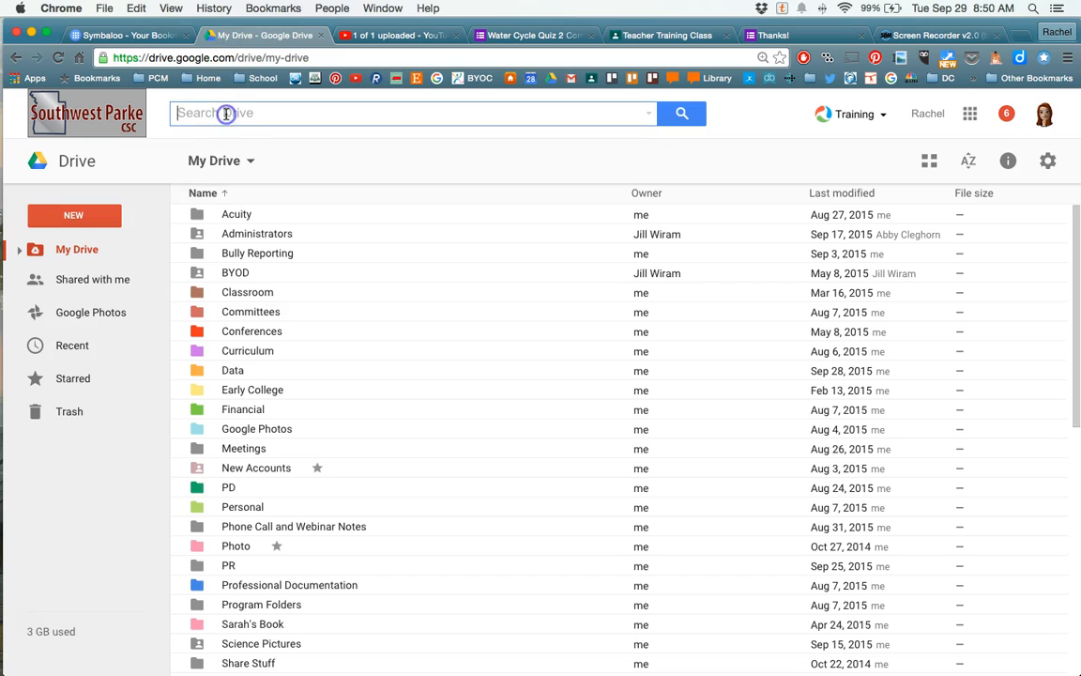
text(water cycle)
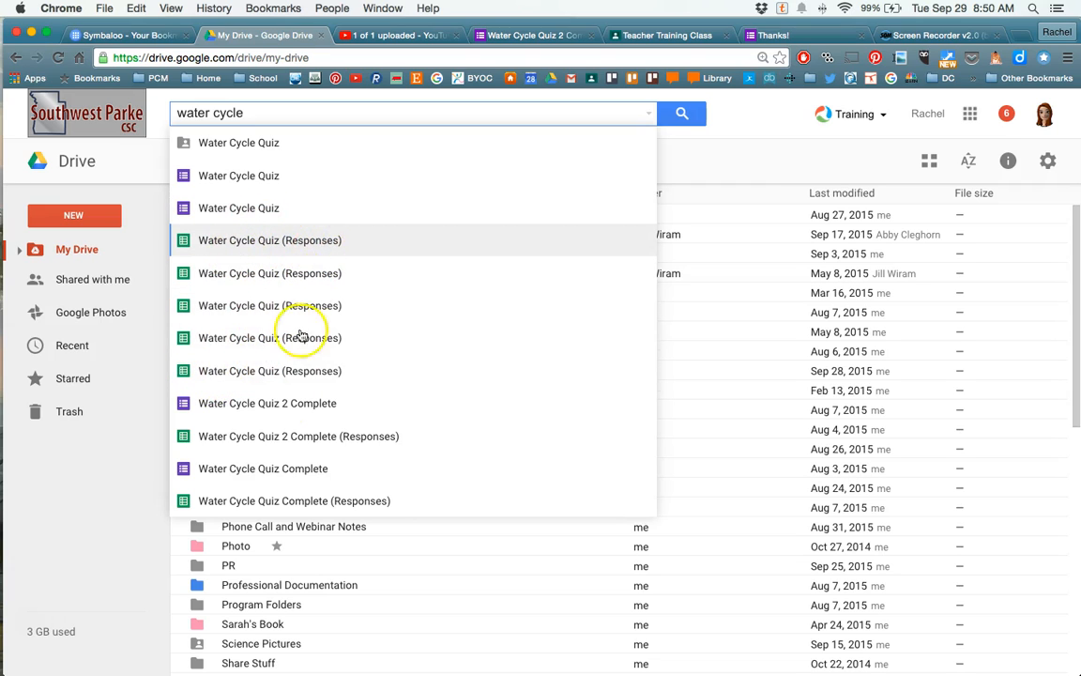
click(322, 439)
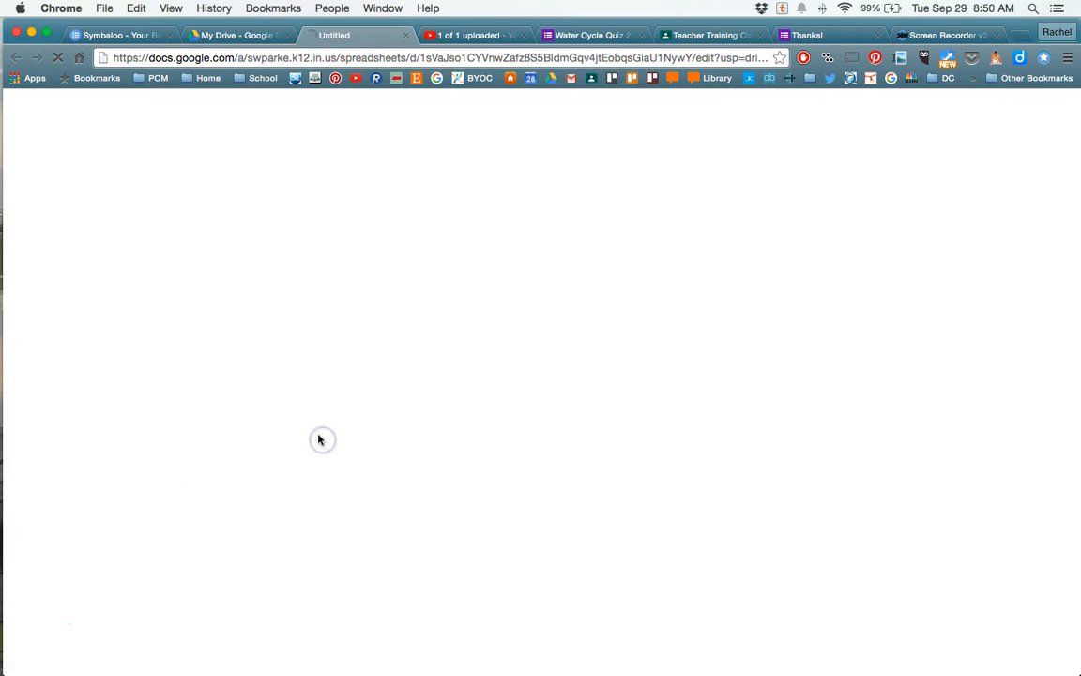